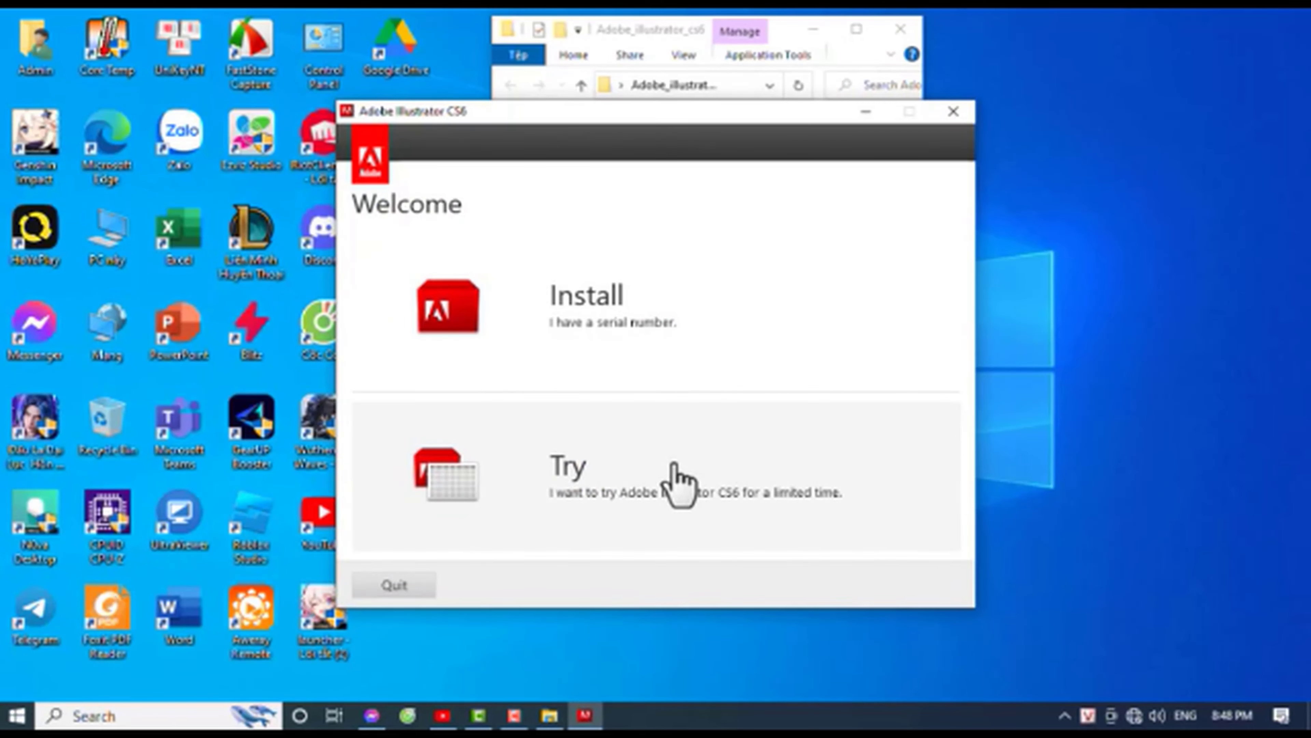
Choose the trial of Adobe Illustrator CS6 and start installing both the standard and 64 Bit versions in C:\Program Files\Adobe
{"action": "left_click", "coordinate": [677, 484]}
{"action": "left_click", "coordinate": [901, 588]}
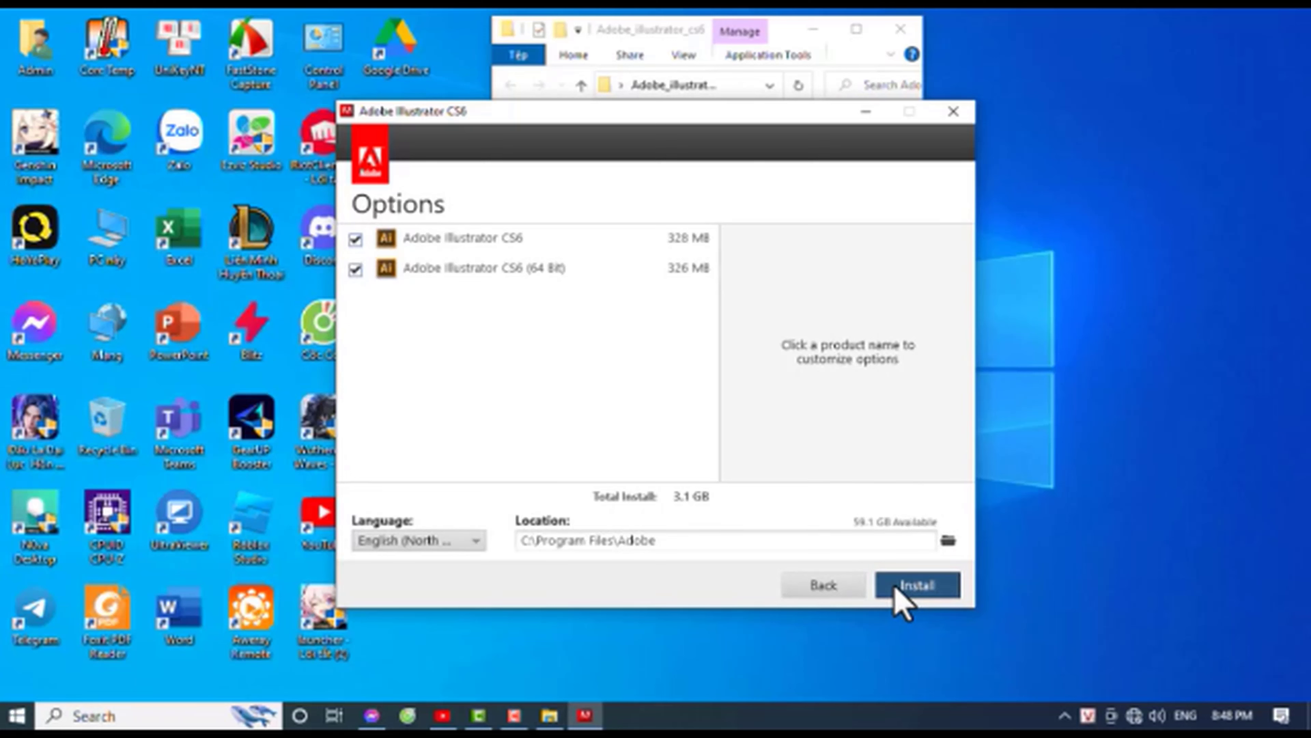
{"action": "left_click", "coordinate": [896, 589]}
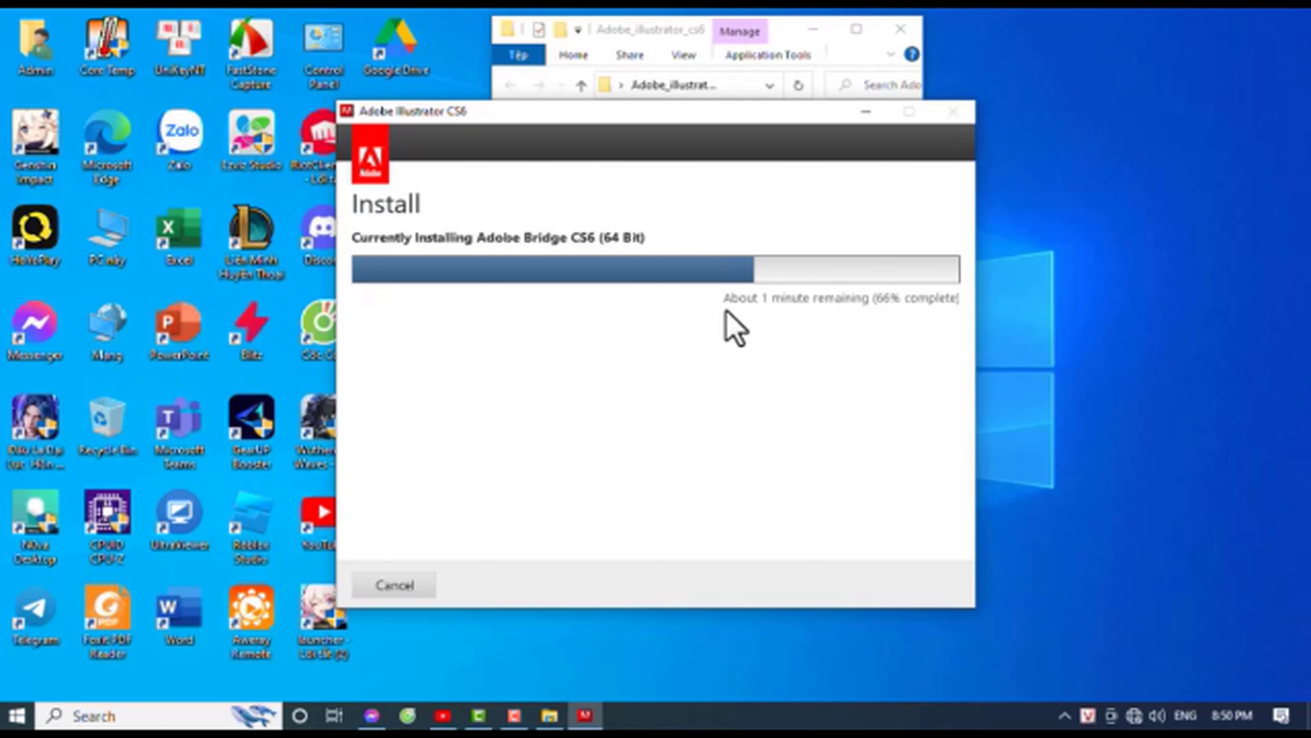
Close the file window behind the installer and exit the Adobe Illustrator CS6 installer once it has finished
{"action": "left_click", "coordinate": [873, 36]}
{"action": "left_click", "coordinate": [901, 28]}
{"action": "left_click_drag", "start_coordinate": [771, 111], "coordinate": [952, 104]}
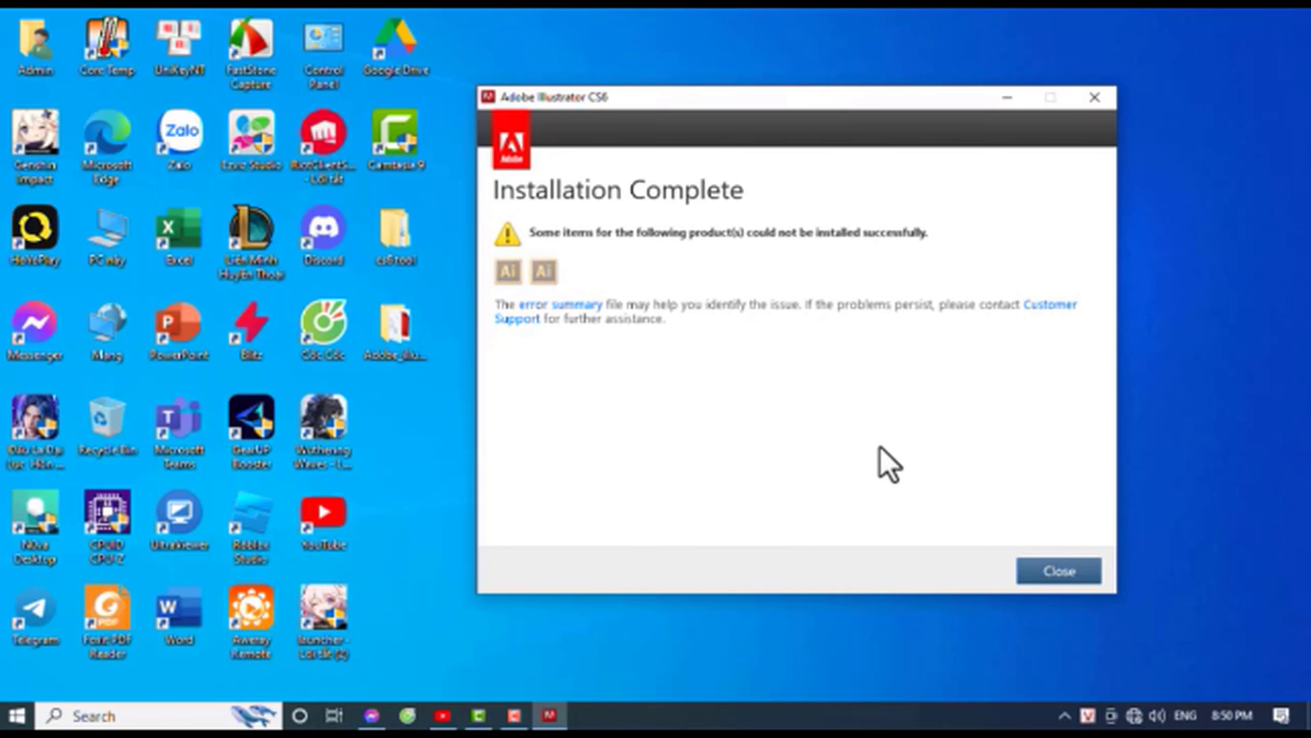
{"action": "left_click", "coordinate": [1039, 572]}
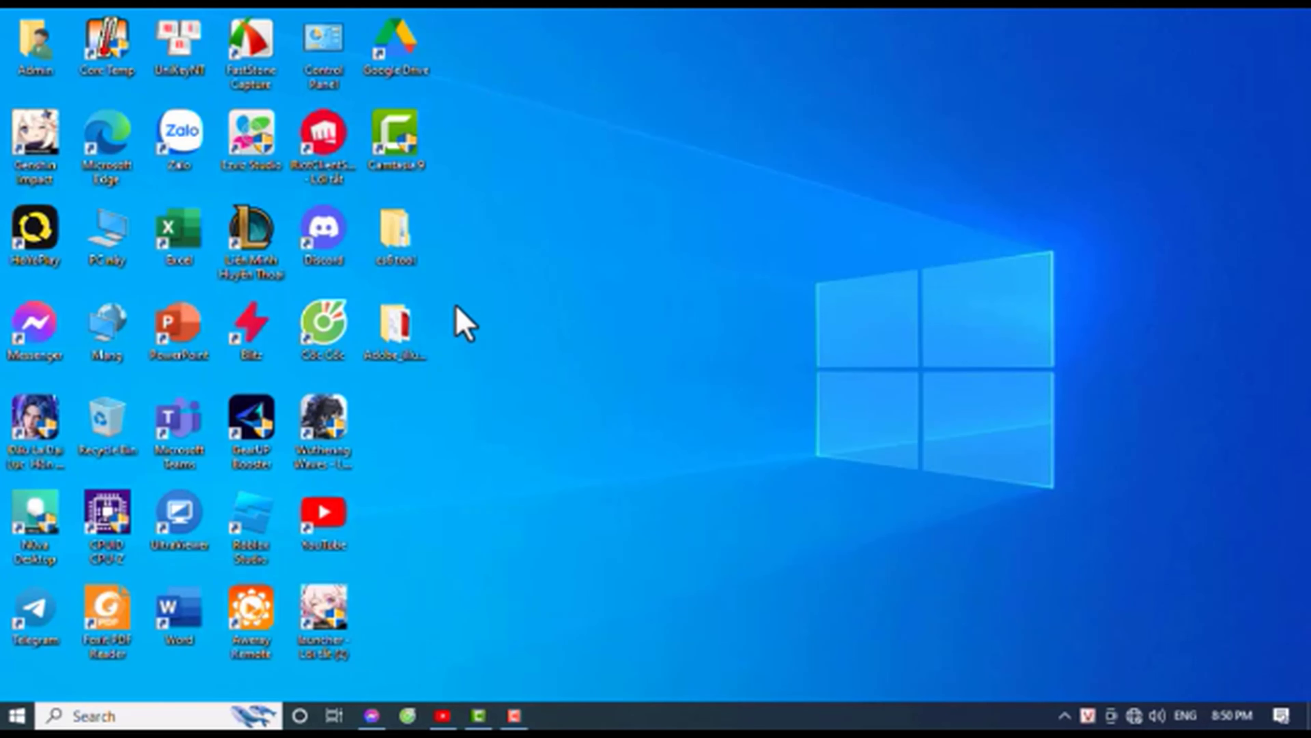
Open the folder C:\Program Files\Adobe\Adobe Illustrator CS6 (64 Bit) in a maximized file window
{"action": "double_click", "coordinate": [100, 243]}
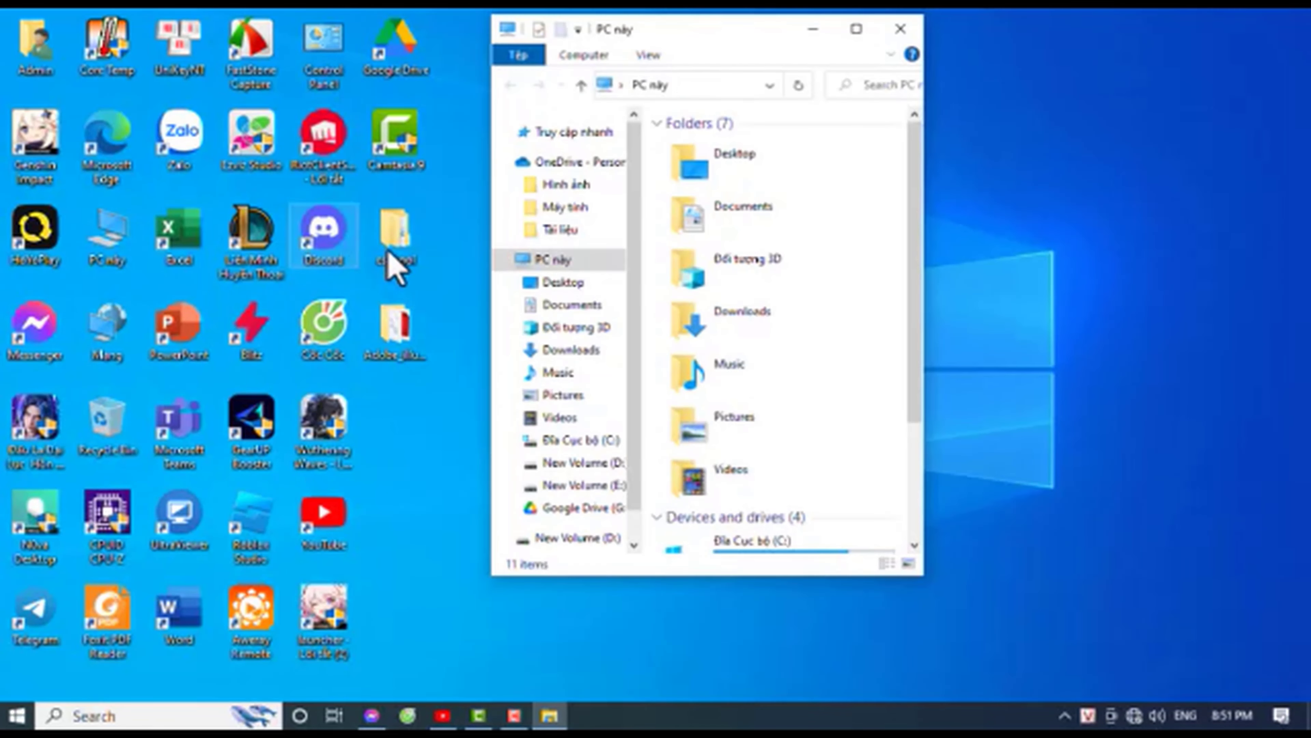
{"action": "left_click", "coordinate": [861, 37]}
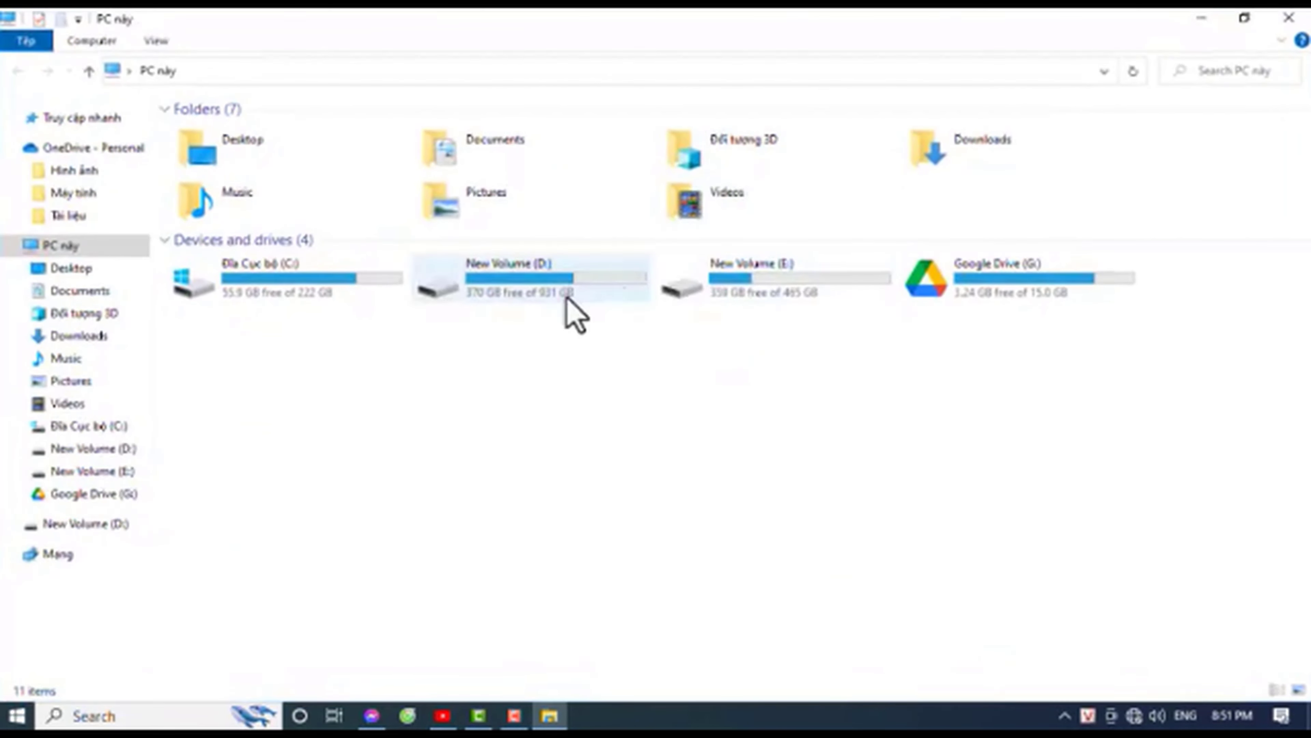
{"action": "double_click", "coordinate": [338, 305]}
{"action": "double_click", "coordinate": [246, 258]}
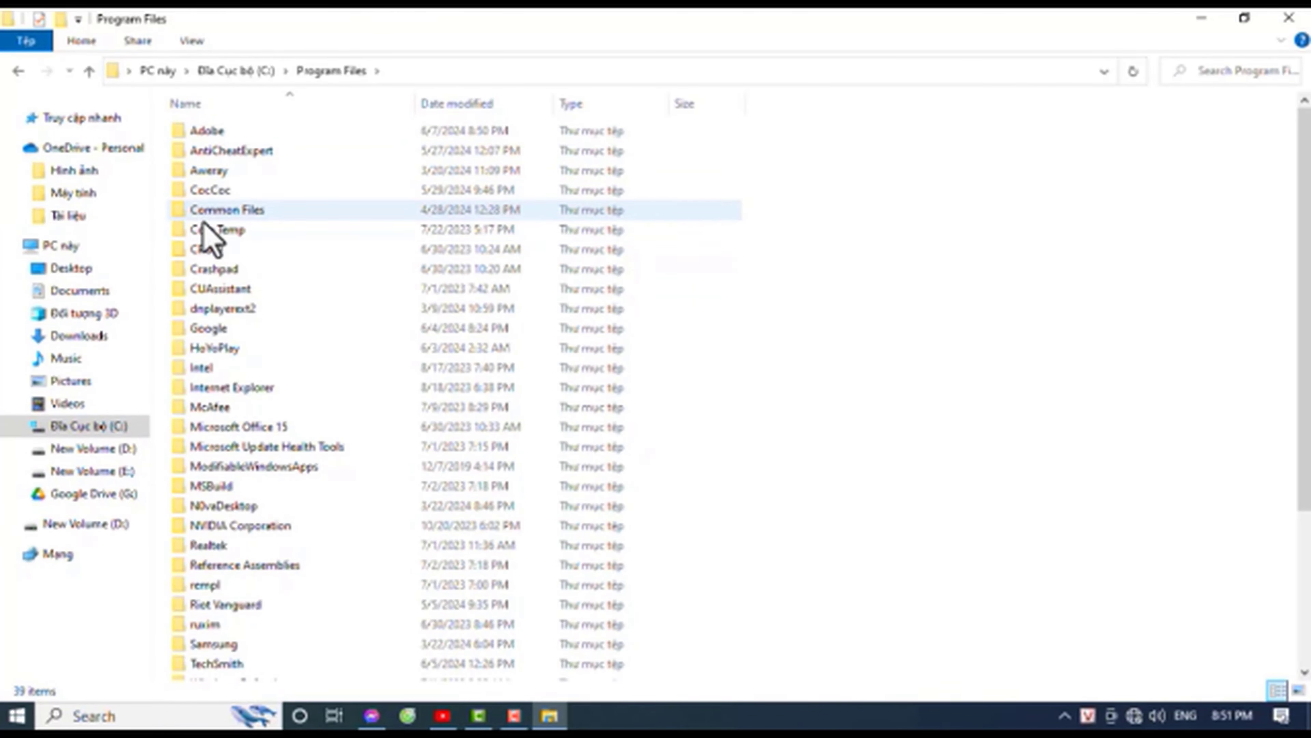
{"action": "double_click", "coordinate": [205, 132]}
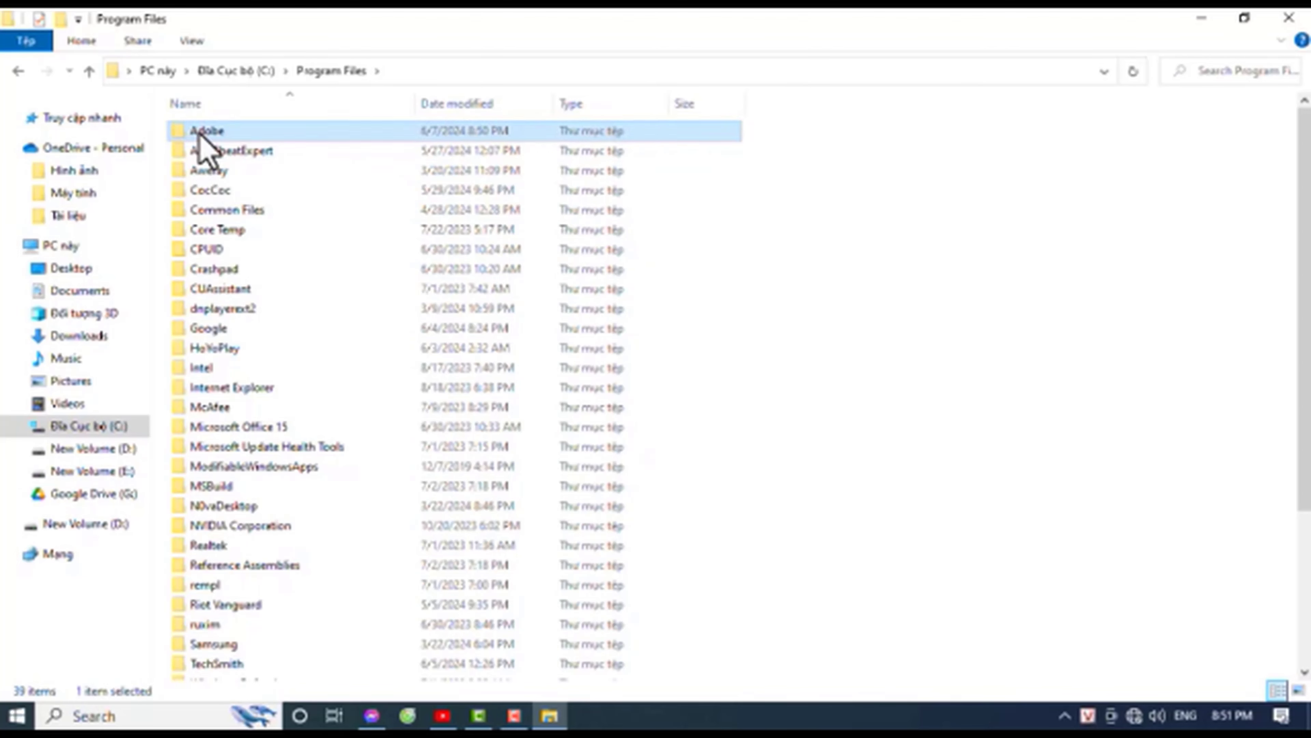
{"action": "double_click", "coordinate": [206, 162]}
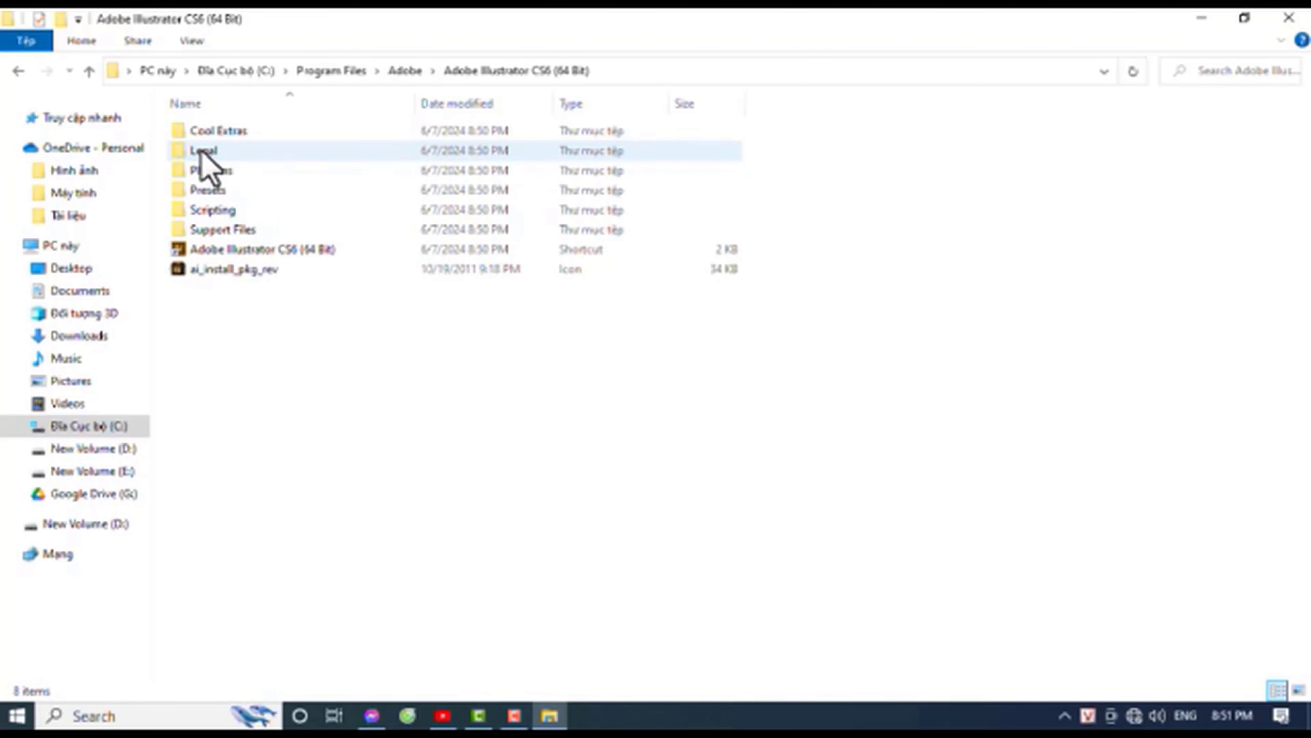
Go to the file location that the Adobe Illustrator CS6 (64 Bit) shortcut points to
{"action": "left_click", "coordinate": [226, 257]}
{"action": "right_click", "coordinate": [227, 257]}
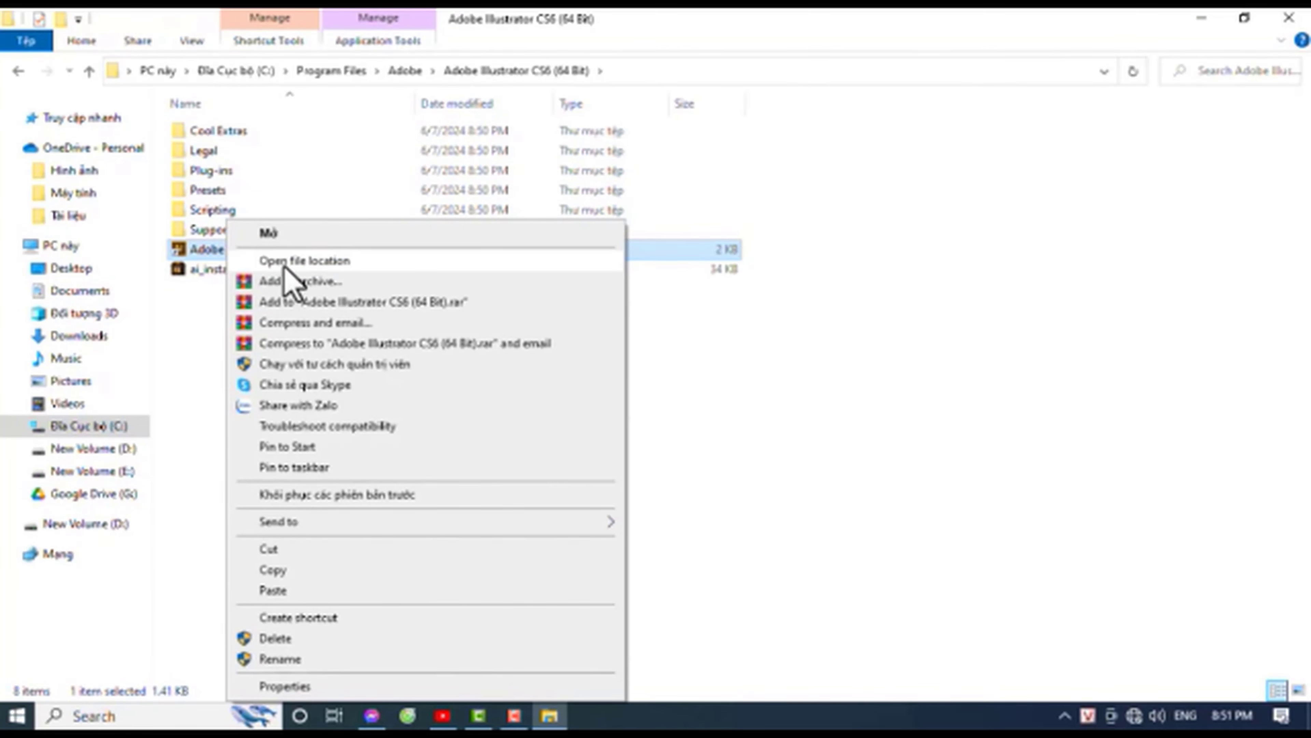
{"action": "left_click", "coordinate": [282, 263]}
{"action": "left_click", "coordinate": [913, 340]}
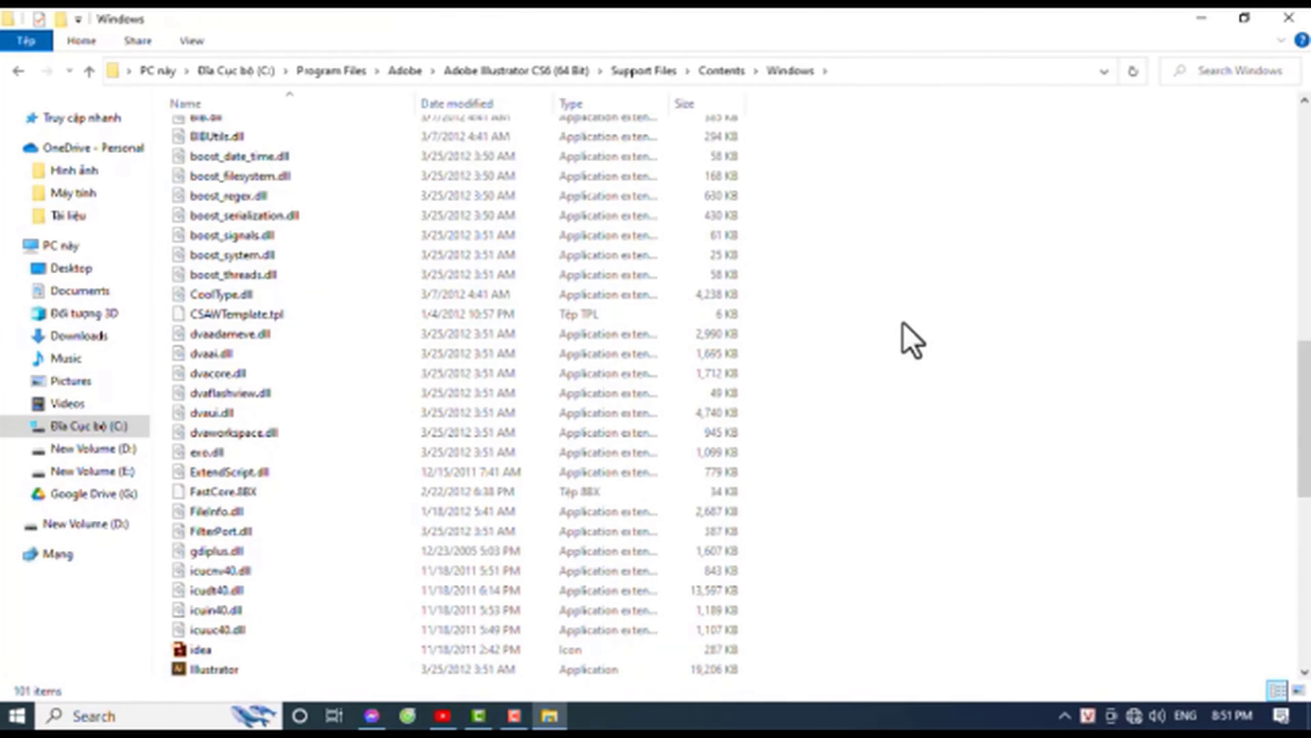
Paste the copied amtlib.dll into the Windows folder, replacing the existing file with administrator permission, and close the file window
{"action": "right_click", "coordinate": [912, 340]}
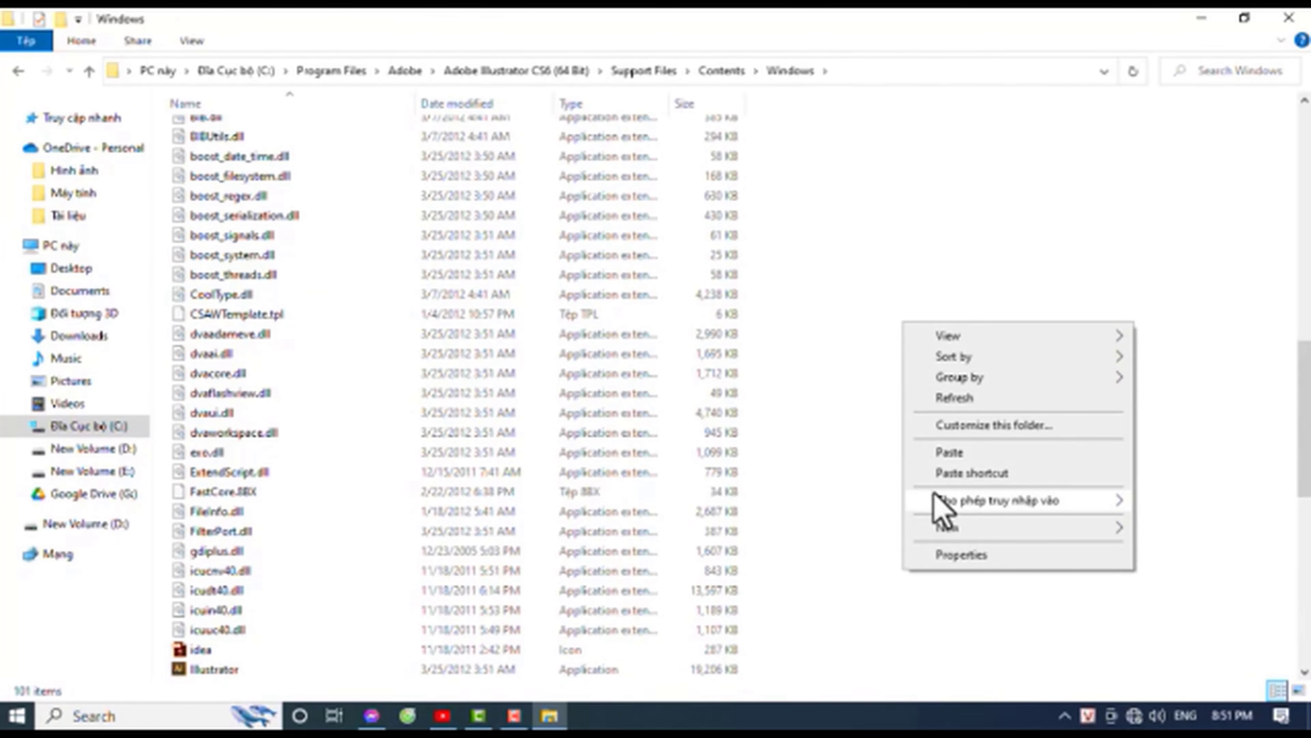
{"action": "left_click", "coordinate": [920, 452]}
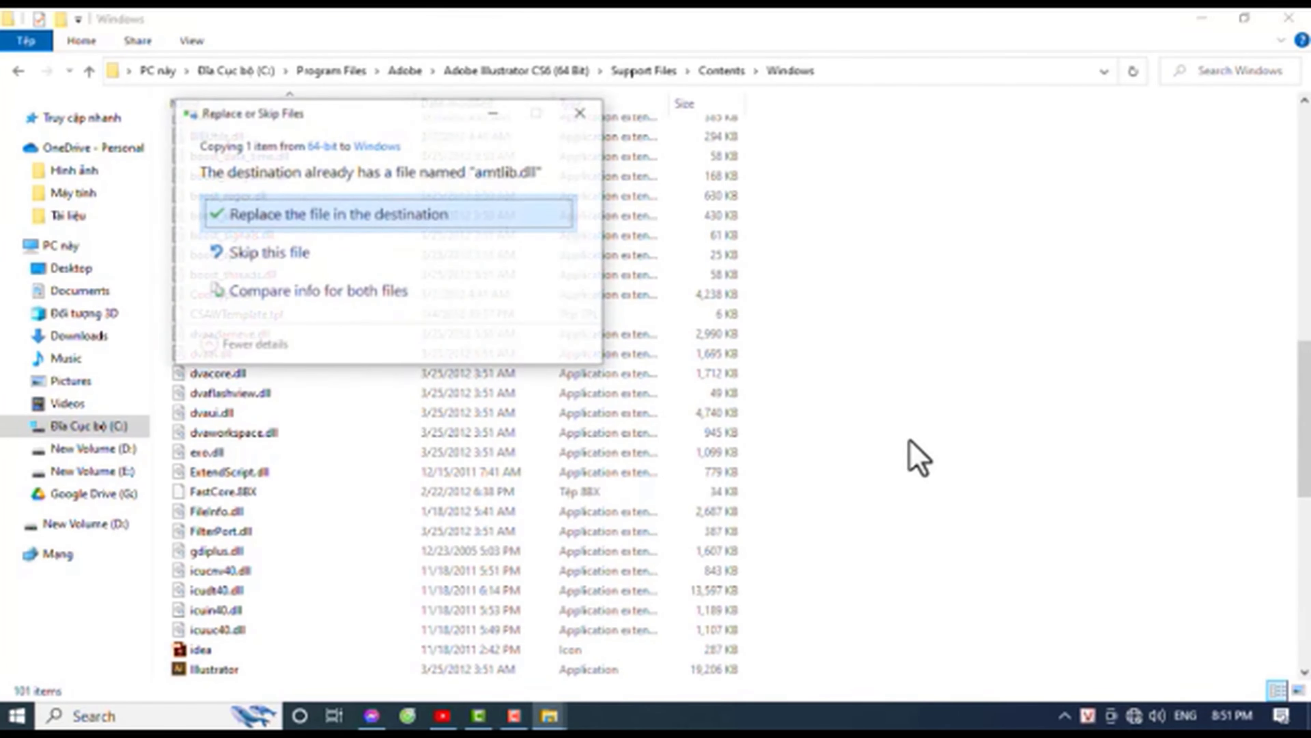
{"action": "left_click", "coordinate": [335, 220]}
{"action": "left_click", "coordinate": [357, 243]}
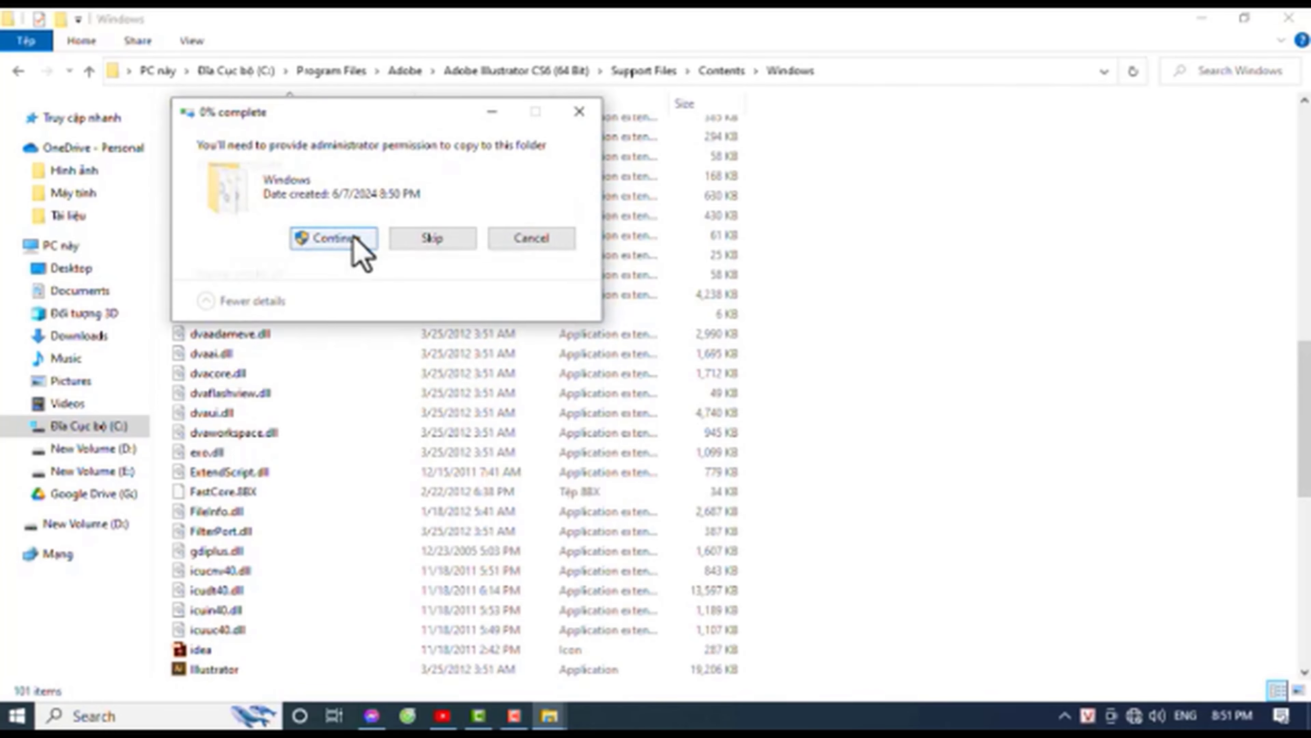
{"action": "left_click", "coordinate": [1289, 17]}
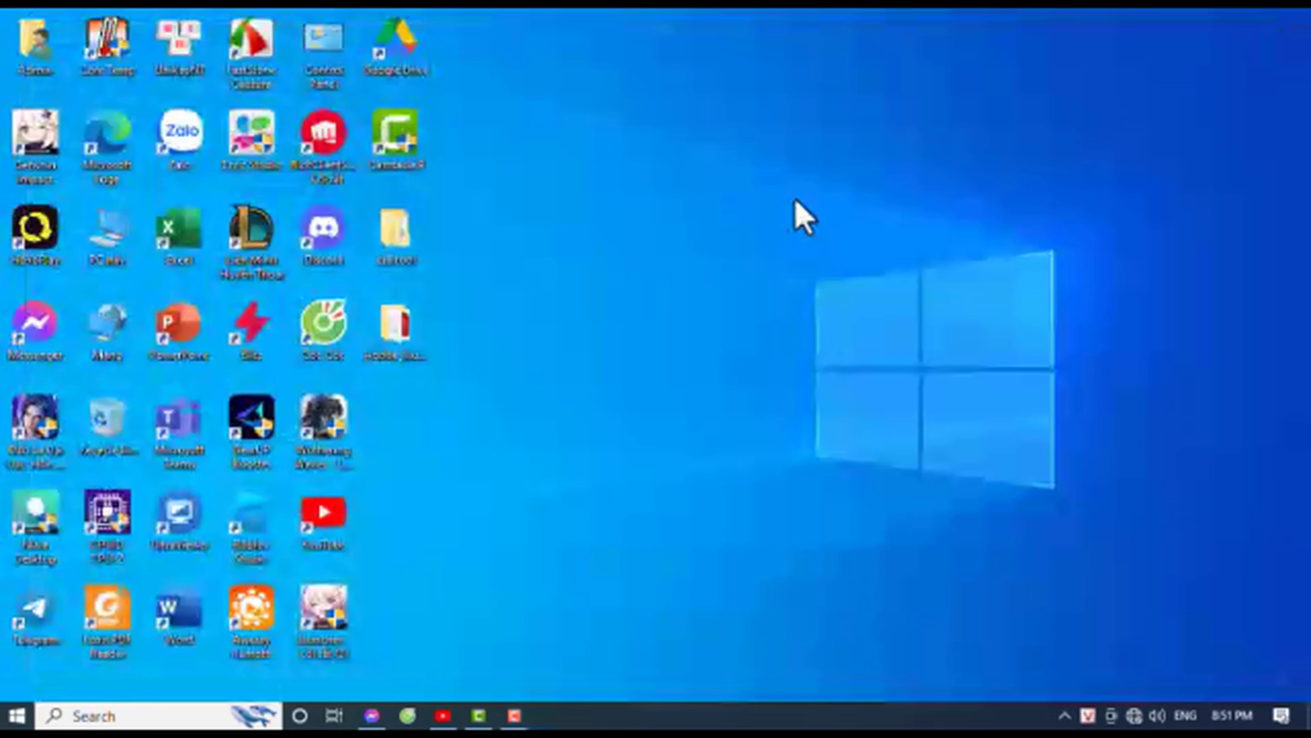
Browse from PC này through drive C:, Program Files and Adobe to the Adobe Illustrator CS6 (64 Bit) folder
{"action": "double_click", "coordinate": [99, 242]}
{"action": "double_click", "coordinate": [301, 286]}
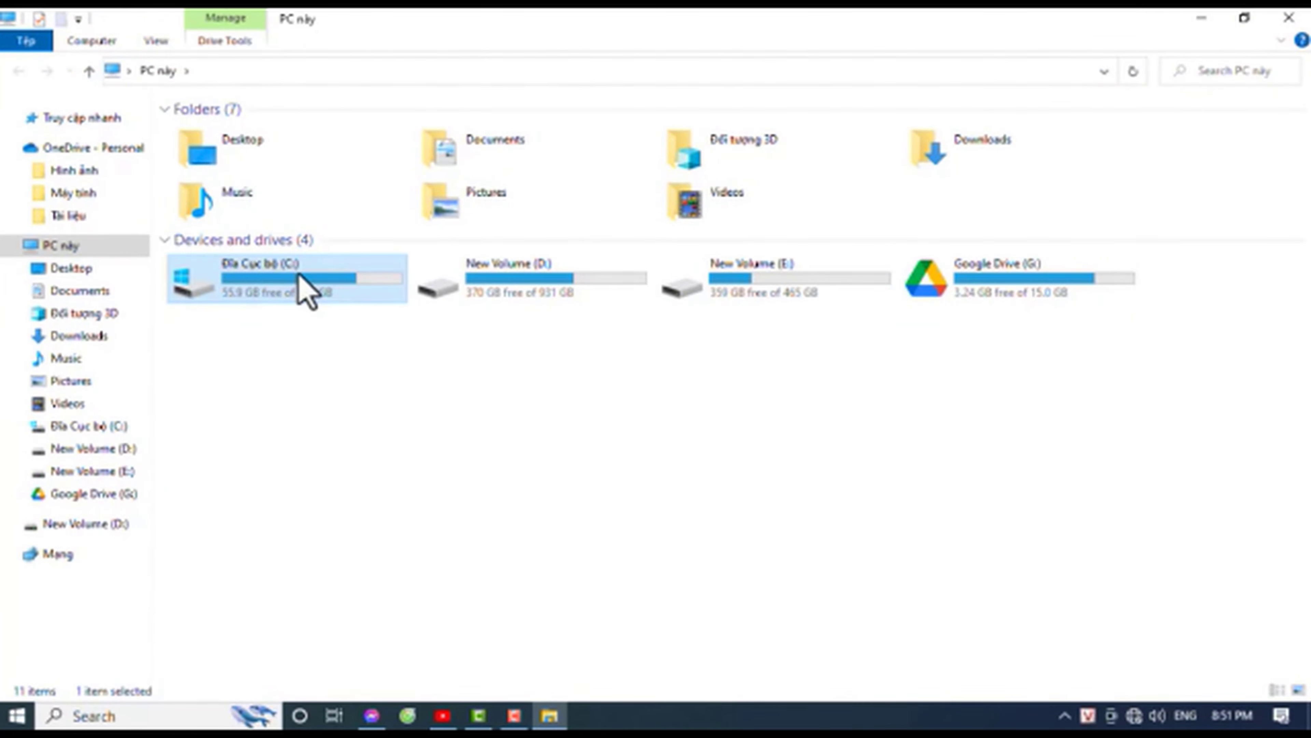
{"action": "double_click", "coordinate": [235, 250]}
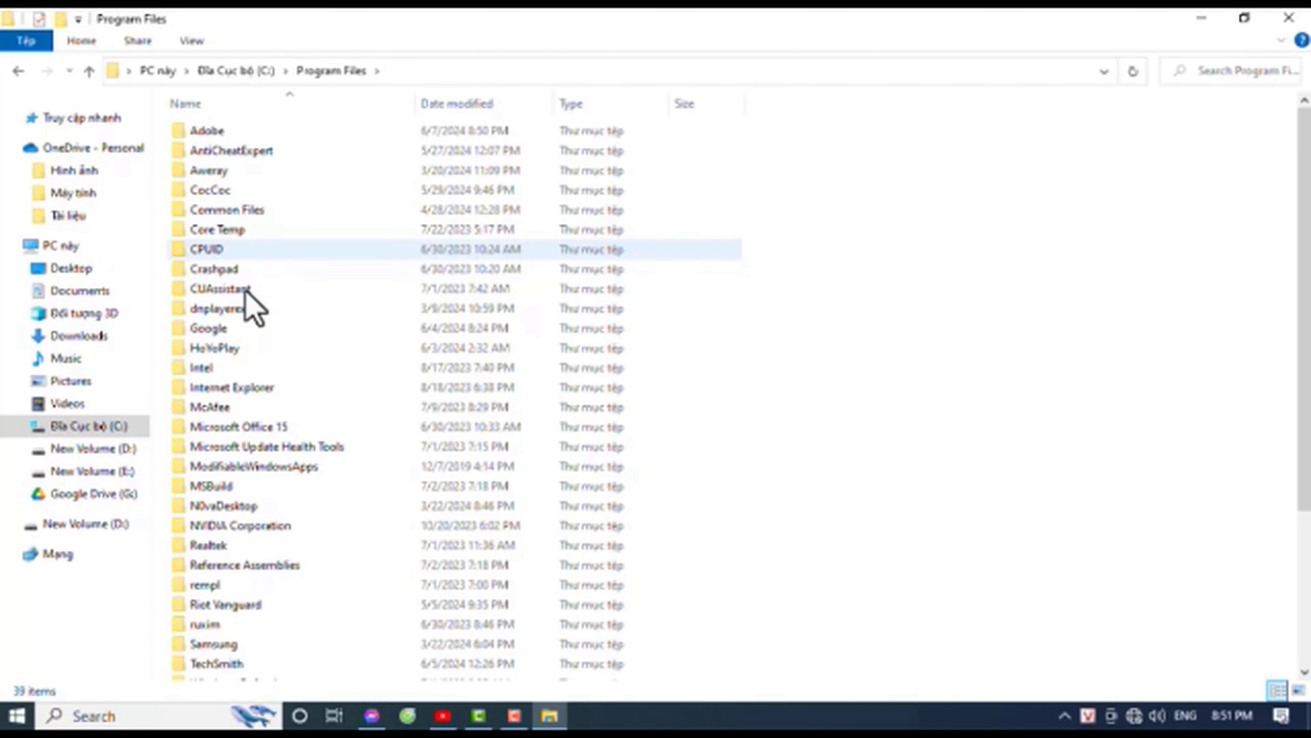
{"action": "double_click", "coordinate": [206, 135]}
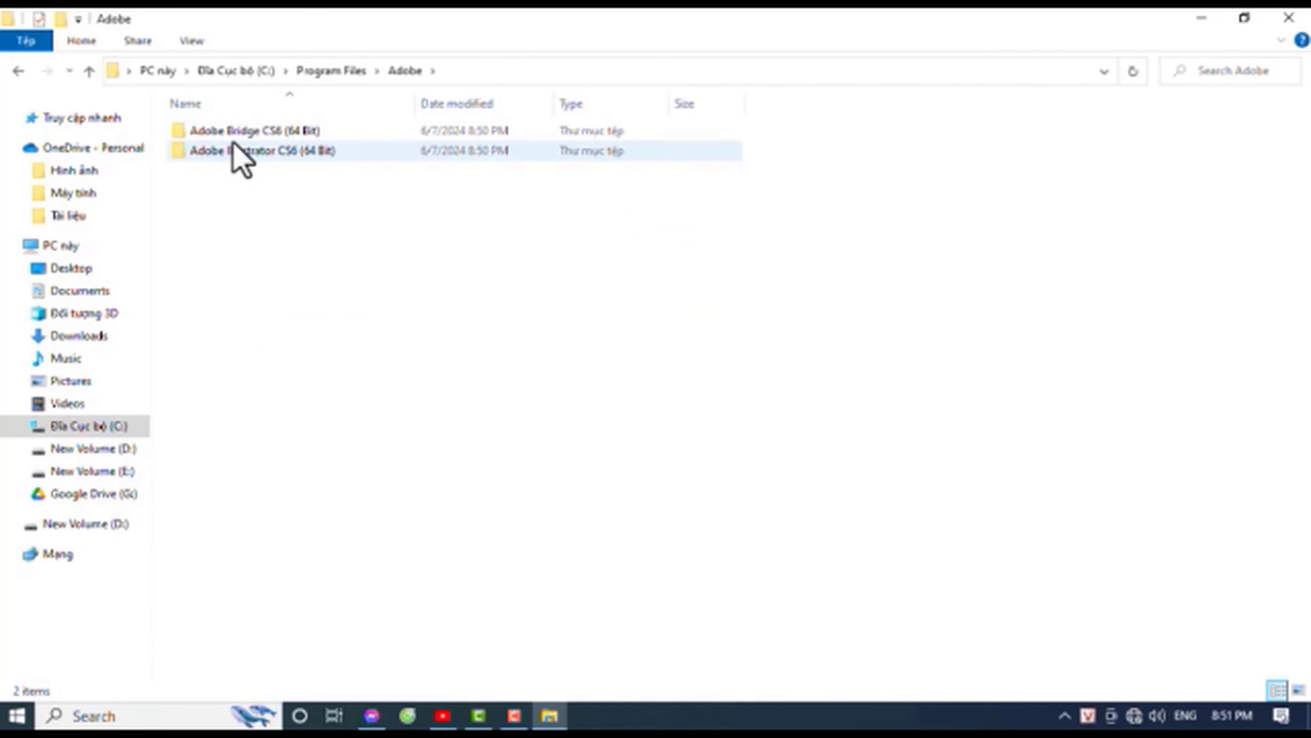
{"action": "double_click", "coordinate": [240, 151]}
Send a shortcut of Adobe Illustrator CS6 (64 Bit) to the desktop and close the file window
{"action": "right_click", "coordinate": [238, 251]}
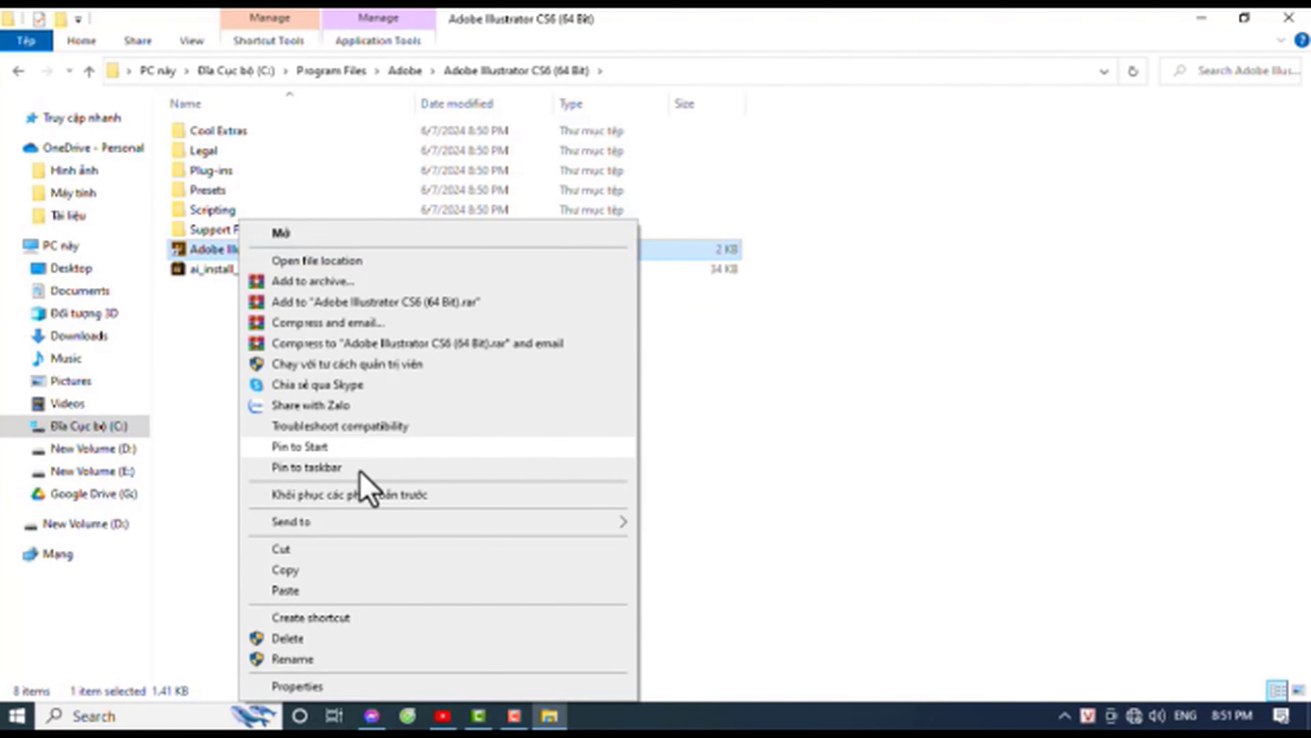
{"action": "mouse_move", "coordinate": [347, 521]}
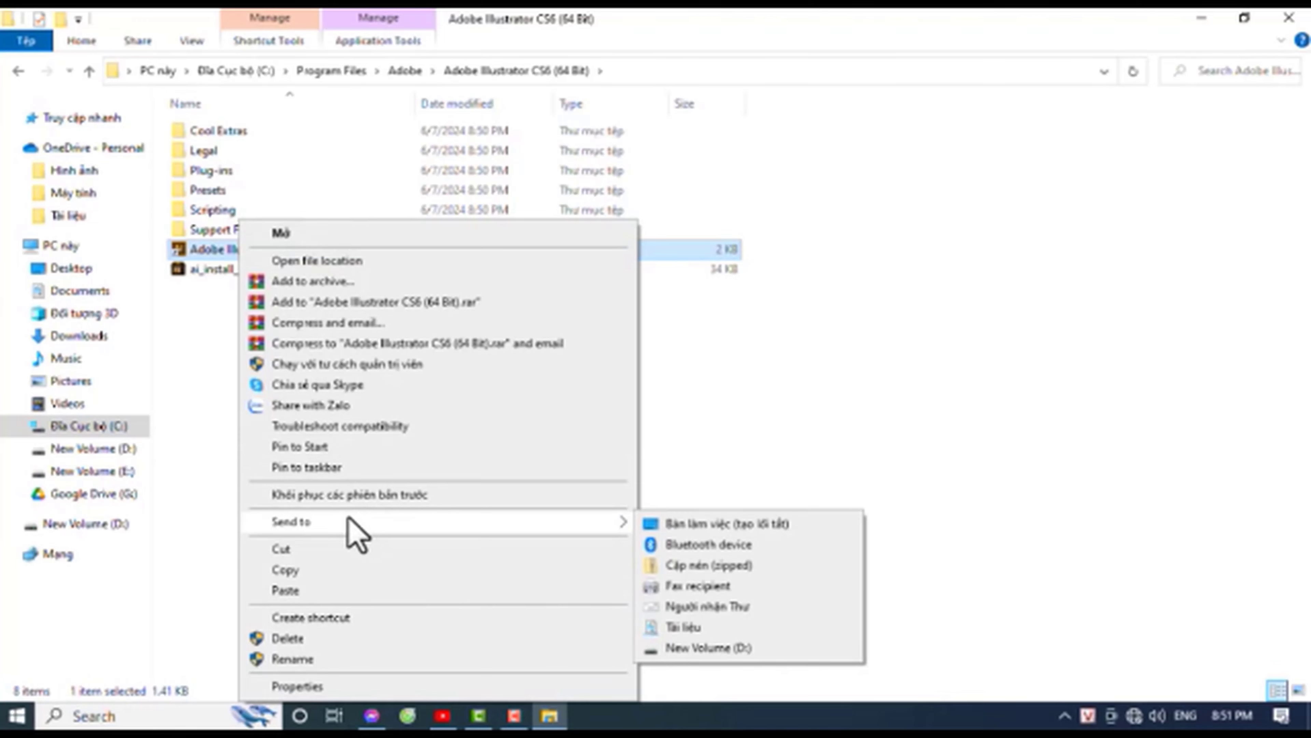
{"action": "left_click", "coordinate": [723, 524]}
{"action": "left_click", "coordinate": [1303, 22]}
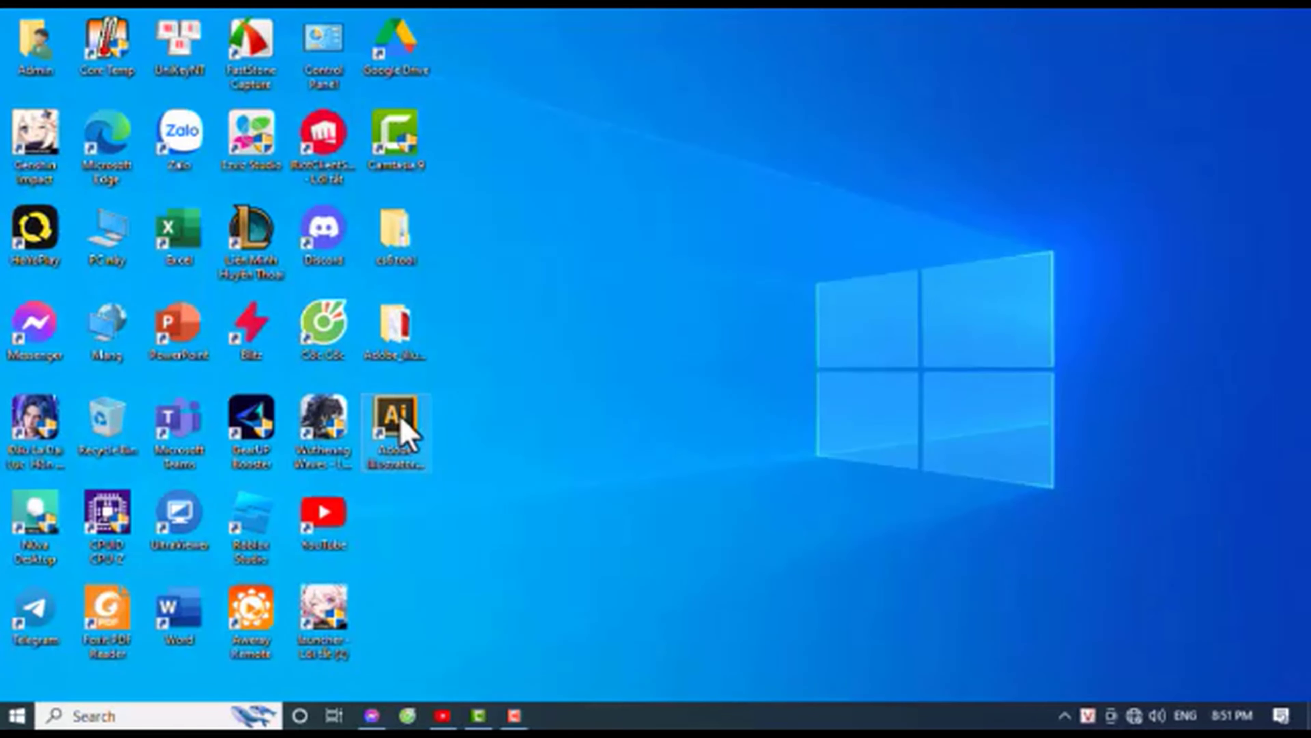
Launch Adobe Illustrator from its desktop shortcut and create a new document with the default settings
{"action": "double_click", "coordinate": [401, 429]}
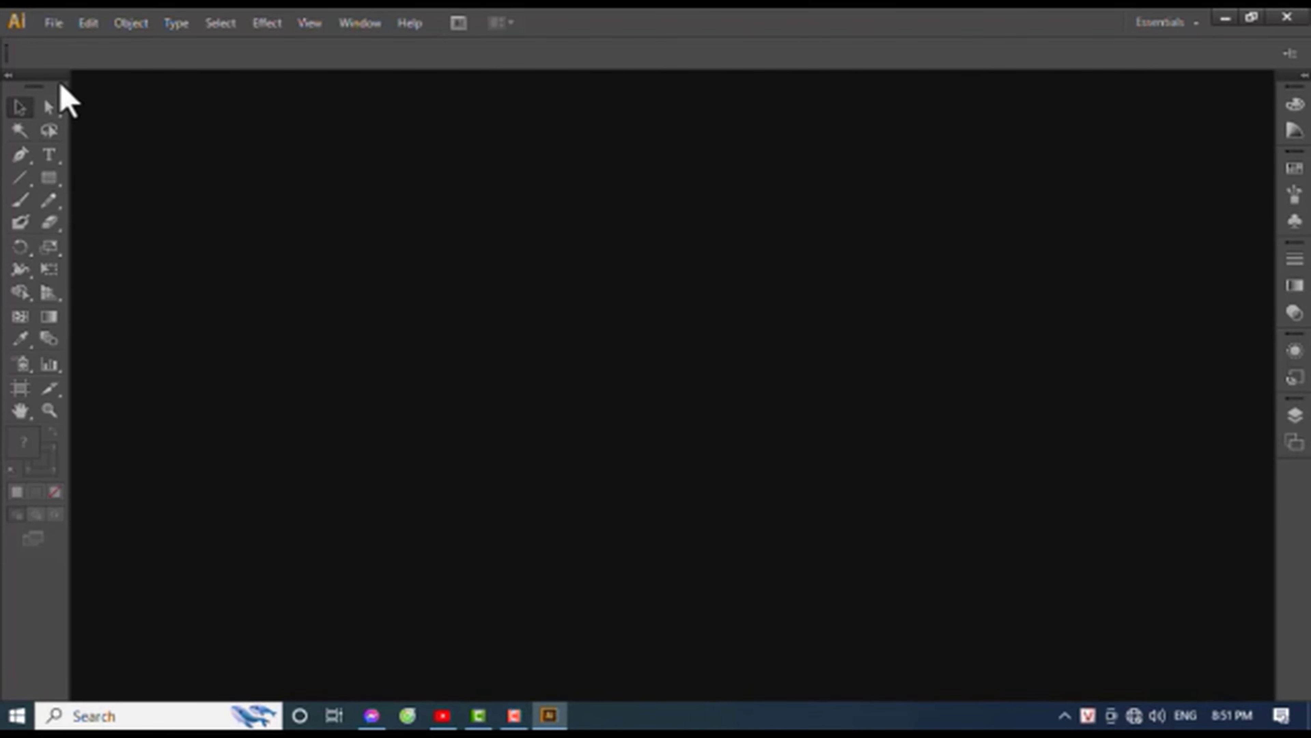
{"action": "left_click", "coordinate": [53, 23]}
{"action": "left_click", "coordinate": [103, 44]}
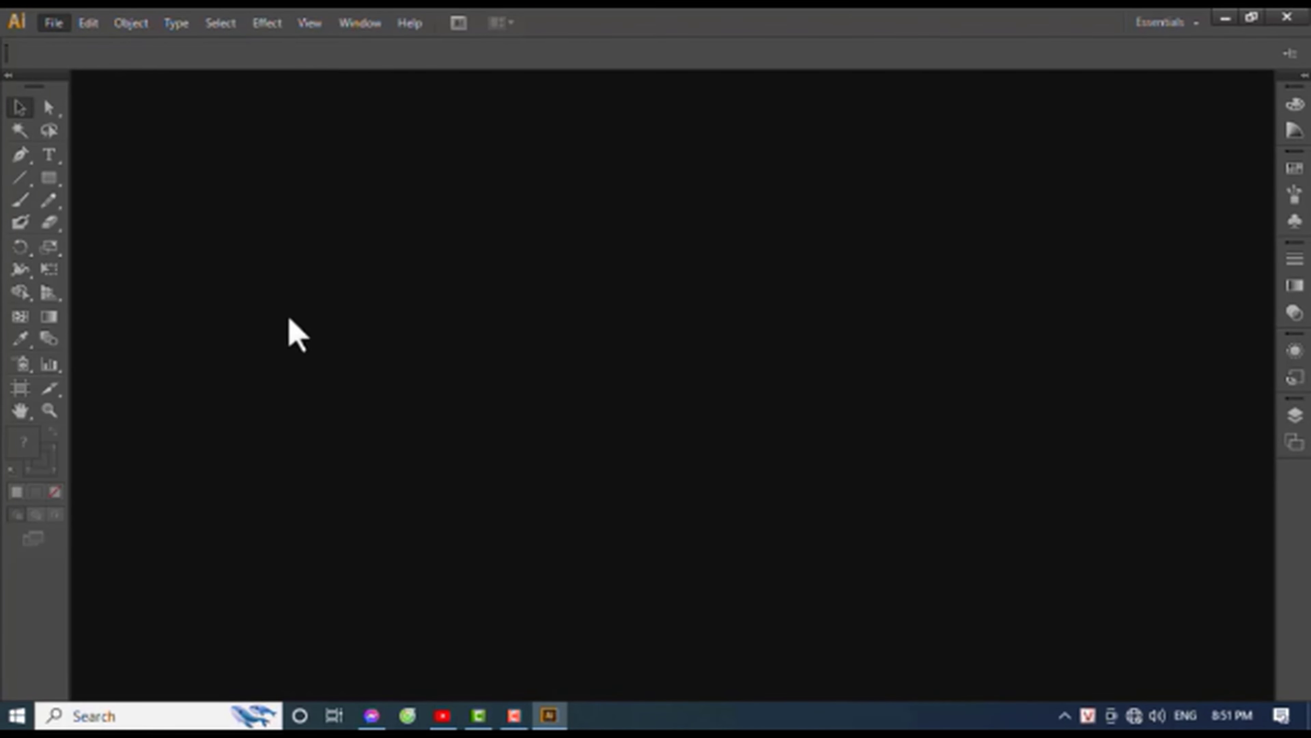
{"action": "left_click", "coordinate": [771, 535]}
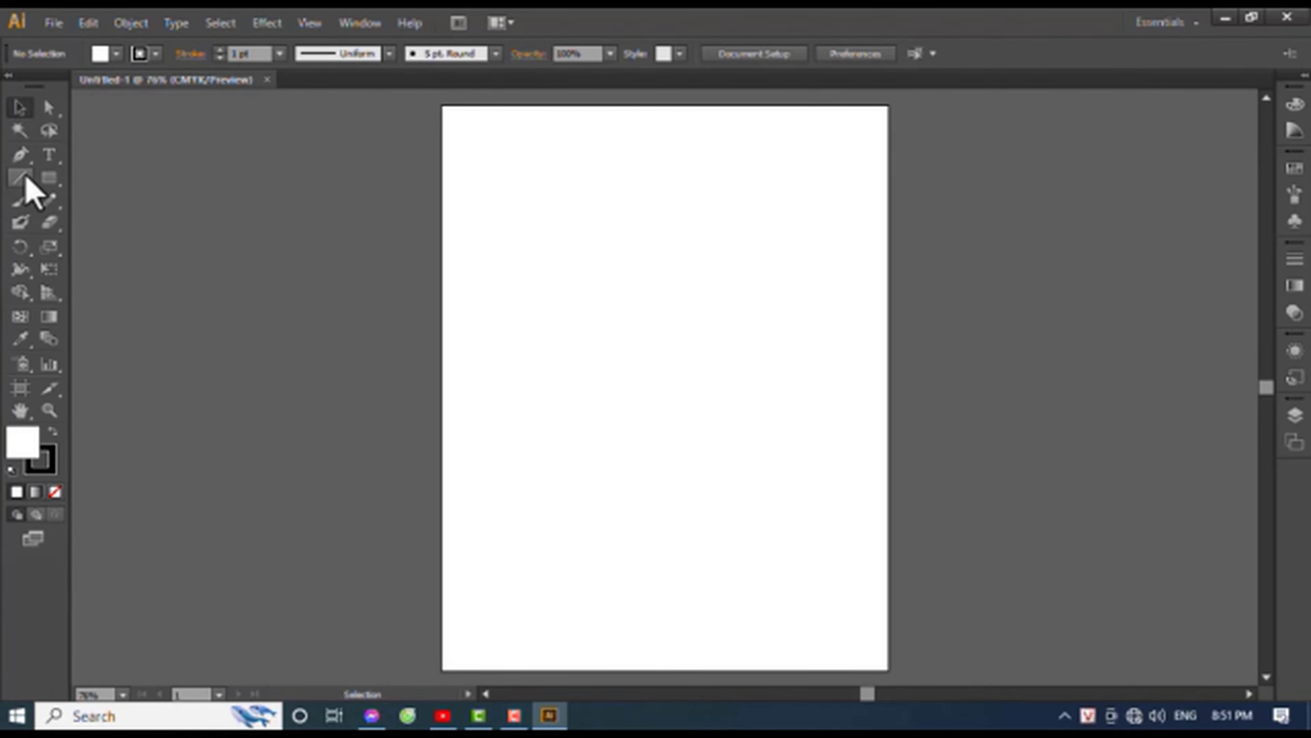
Draw a rectangle about 288 pt wide and 355 pt high on the upper part of the artboard
{"action": "left_click", "coordinate": [48, 178]}
{"action": "left_click_drag", "start_coordinate": [510, 217], "coordinate": [718, 471]}
{"action": "left_click", "coordinate": [685, 421]}
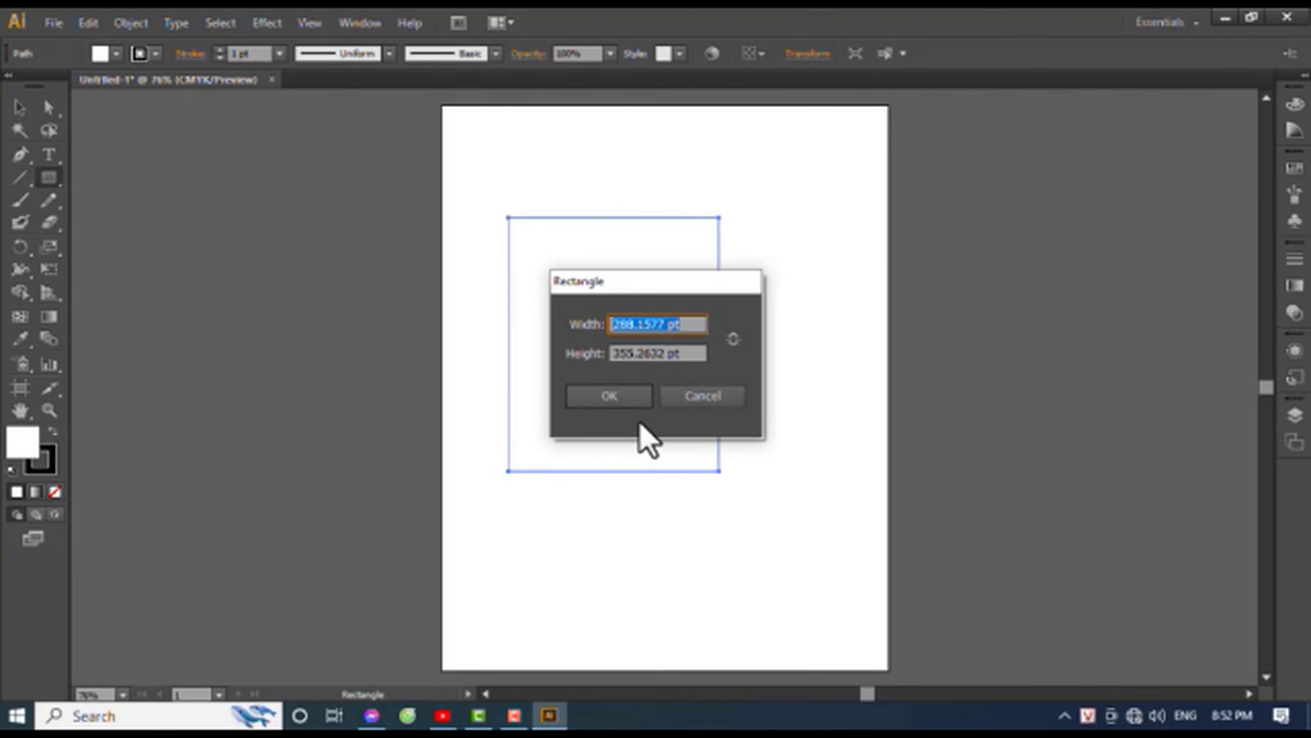